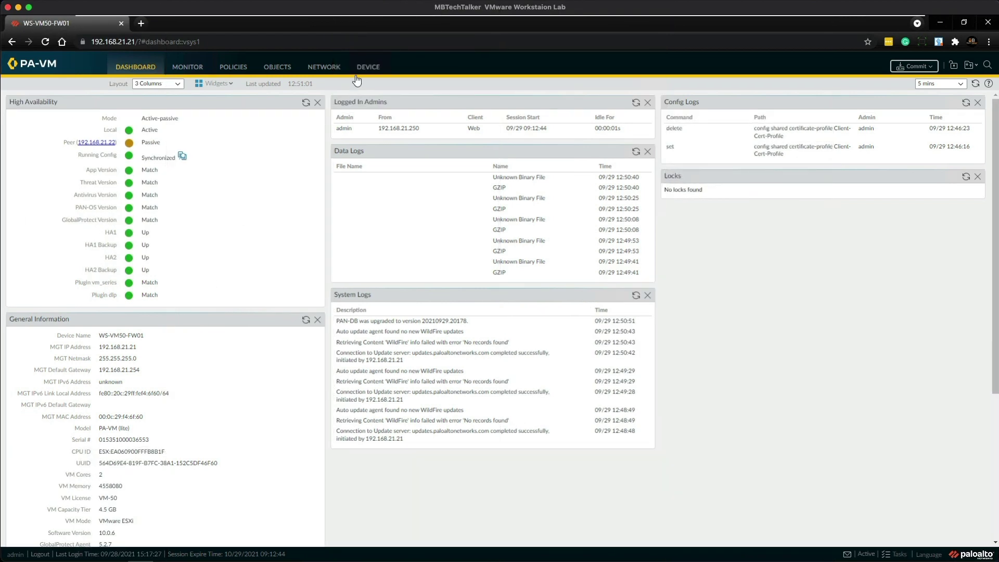
Switch to the Device tab to show the Device Setup Operations page
left_click(366, 70)
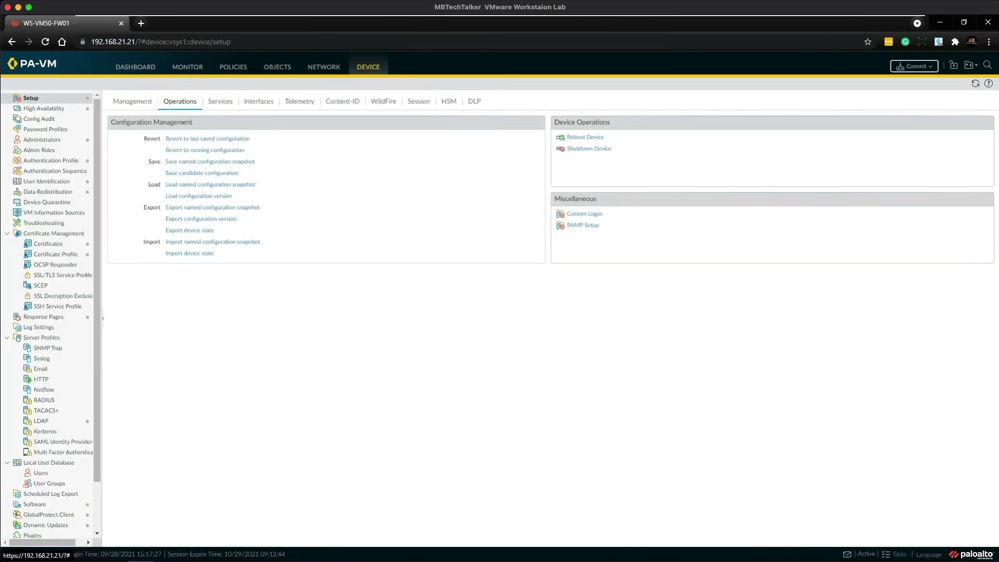
Create certificate profile Client-Cert-Profile with Subject as username field and begin adding a CA certificate
left_click(58, 254)
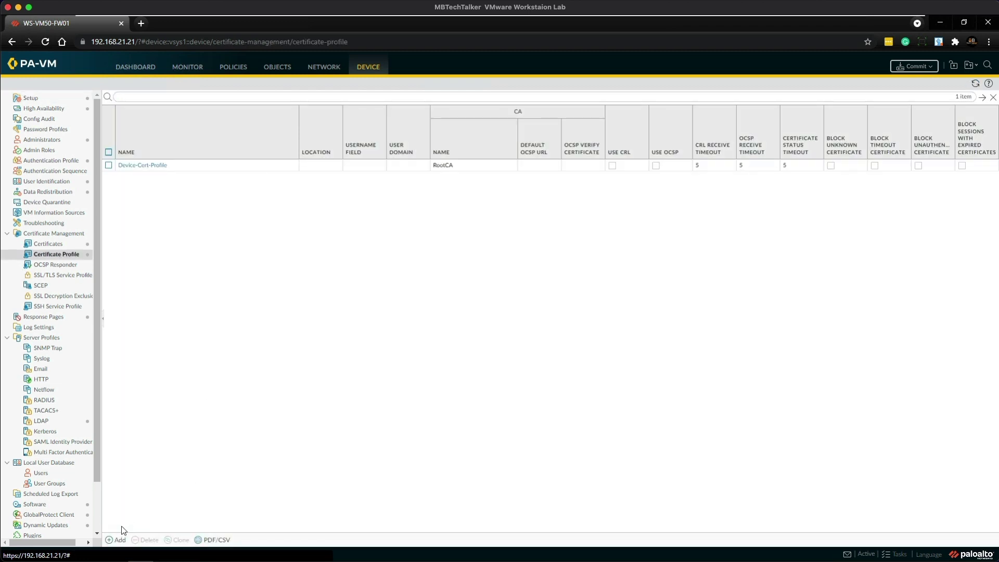
left_click(118, 540)
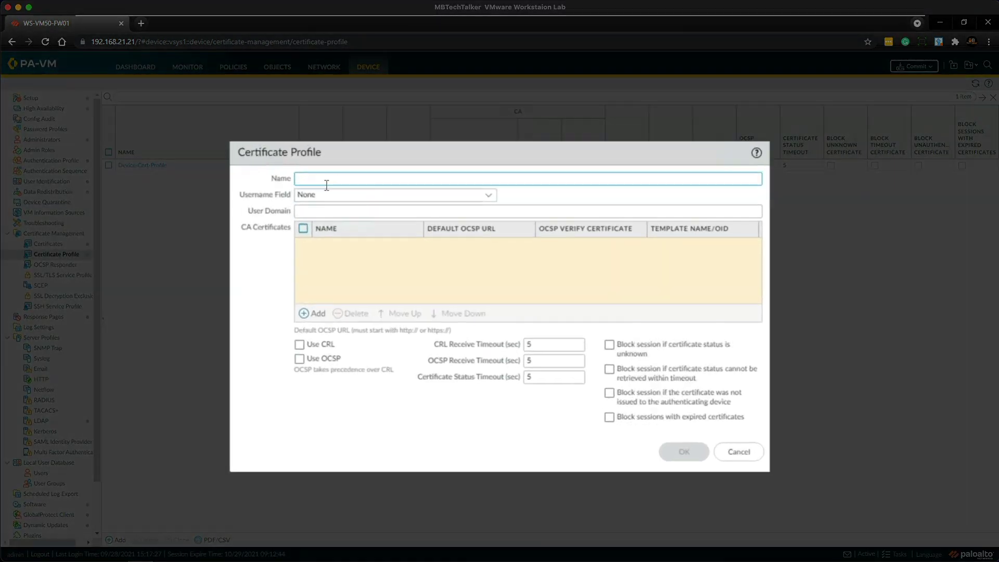
type("Clien")
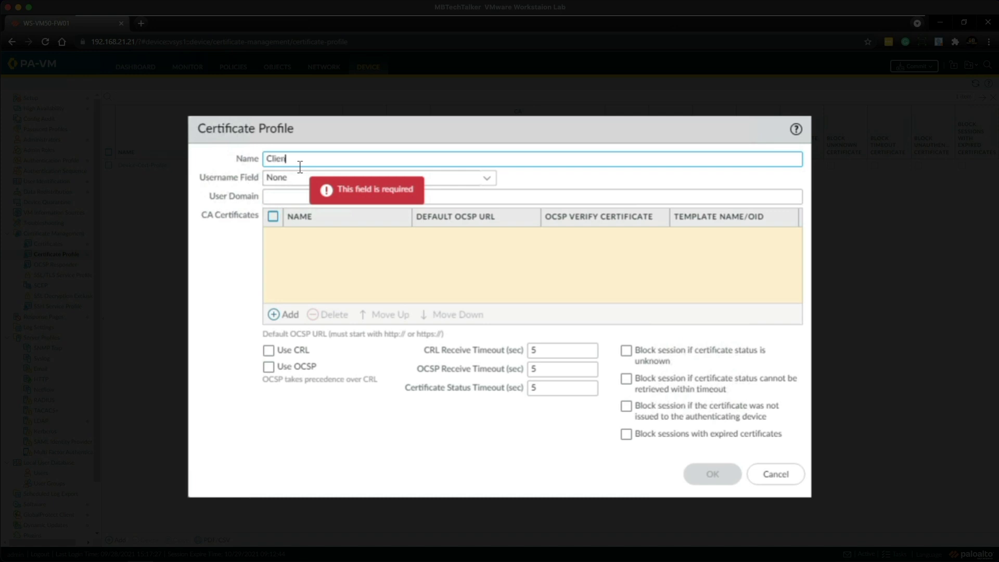
type("t-Cert-Profile")
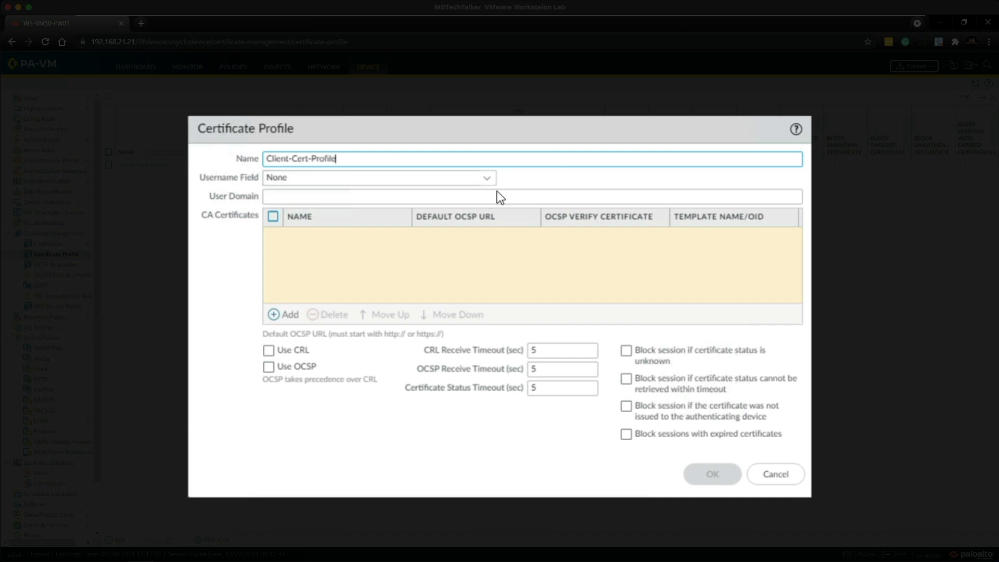
left_click(489, 179)
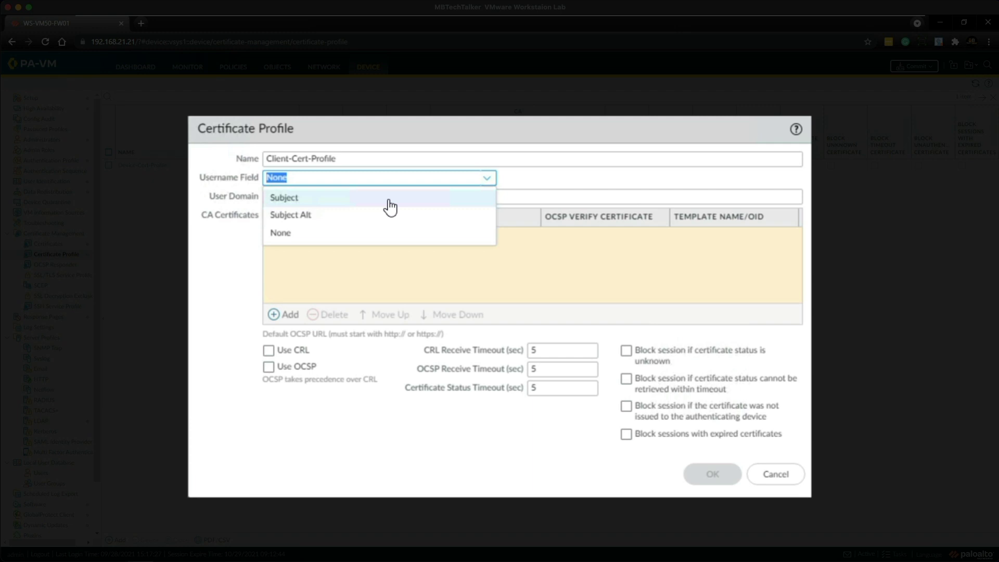
left_click(389, 198)
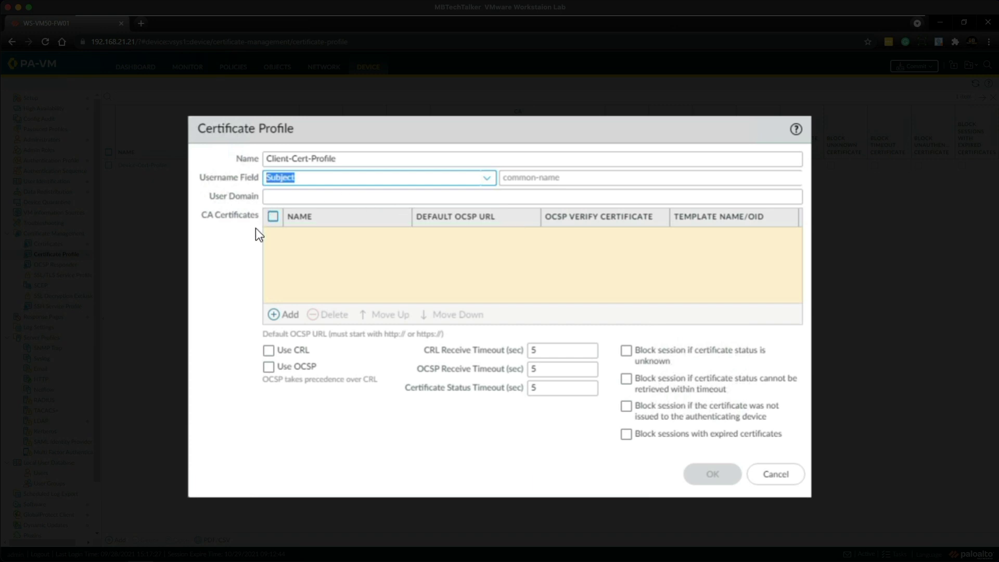
left_click(287, 316)
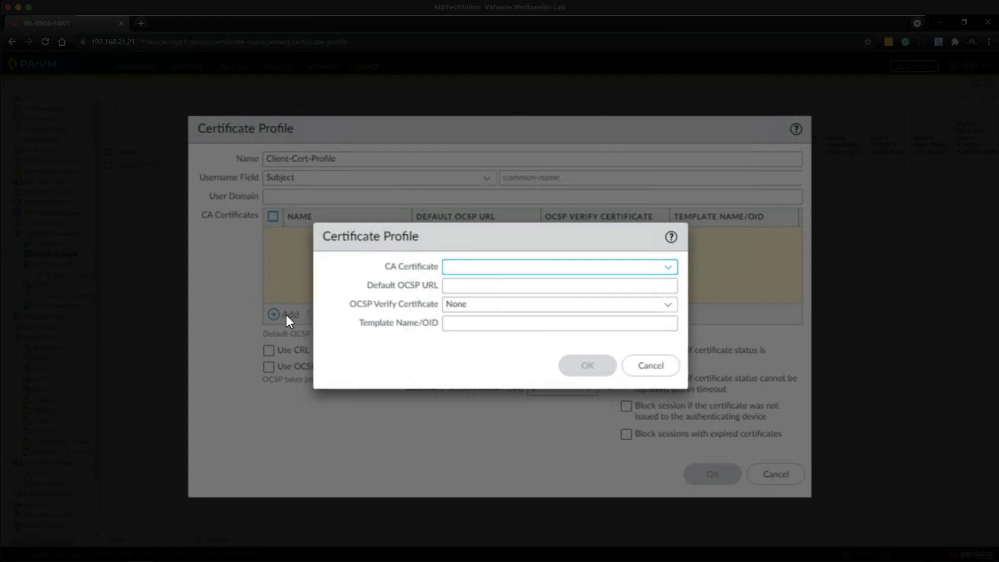
Add RootCA as the profile's CA certificate and save Client-Cert-Profile
left_click(671, 269)
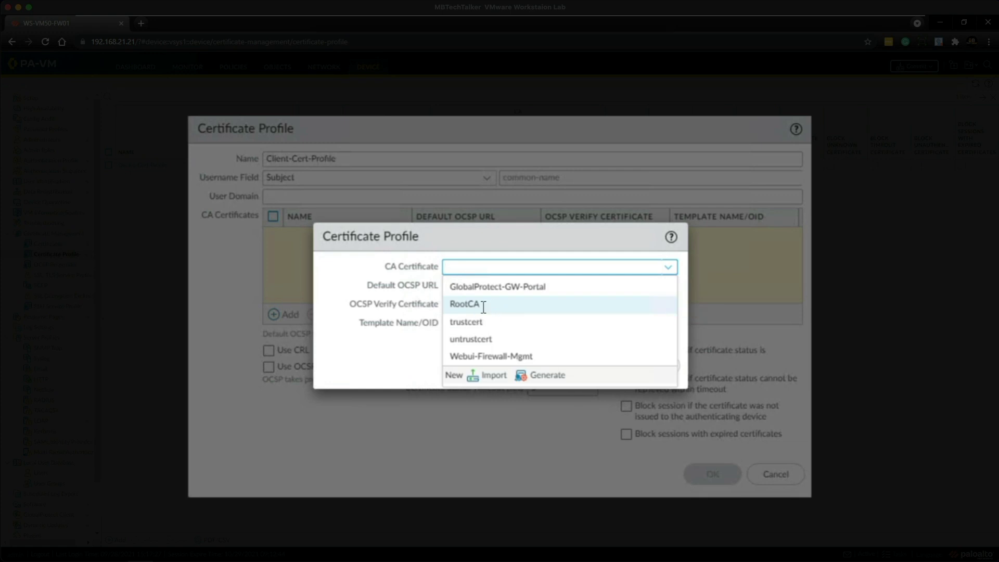
left_click(483, 307)
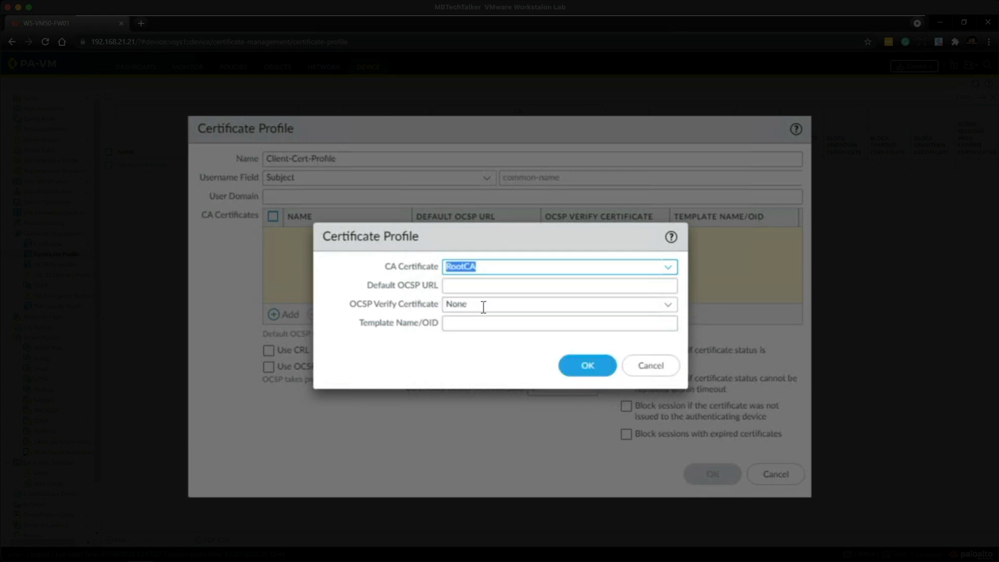
left_click(593, 364)
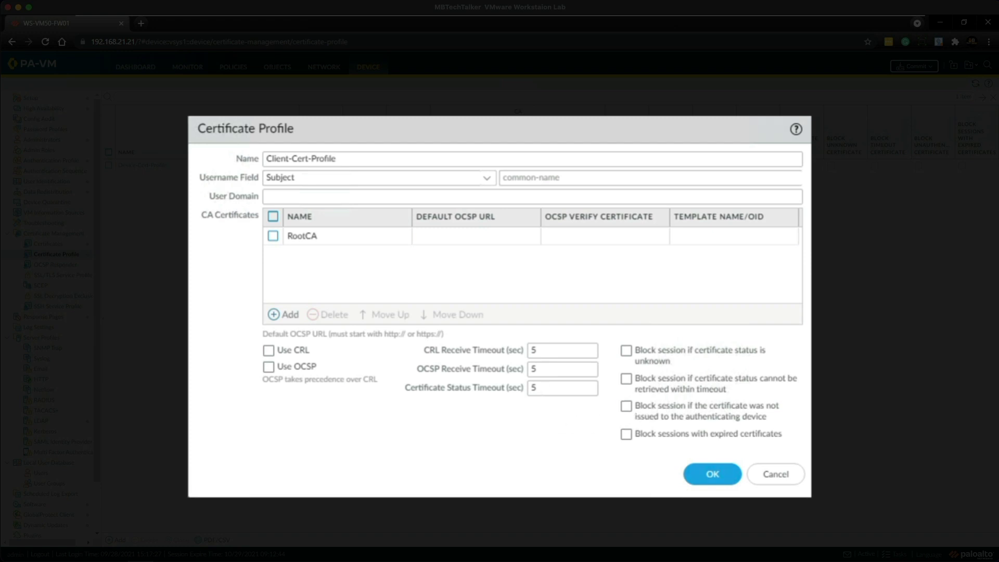
left_click(703, 479)
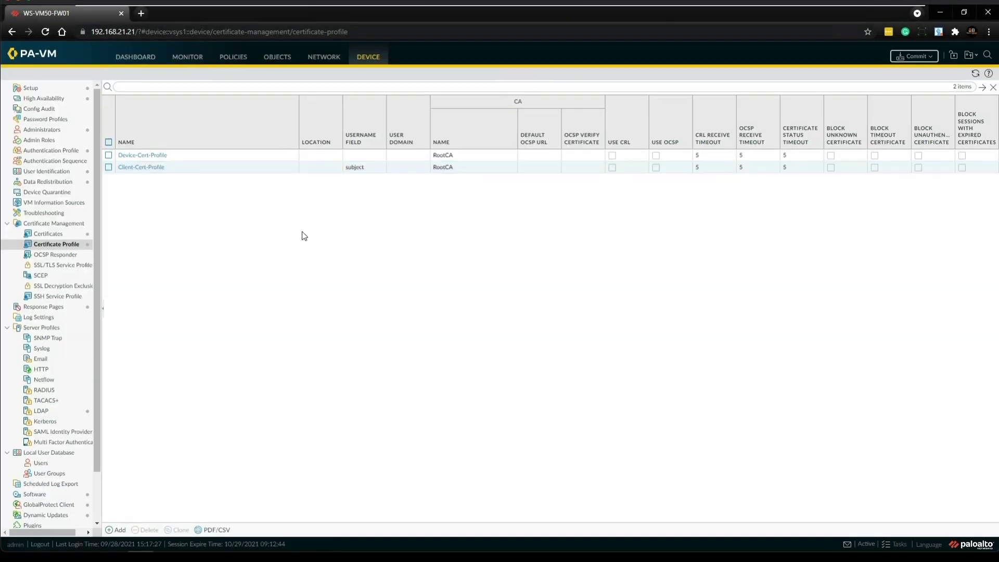
Remove the GP Portal Auth client authentication from MBTech Portal
left_click(322, 58)
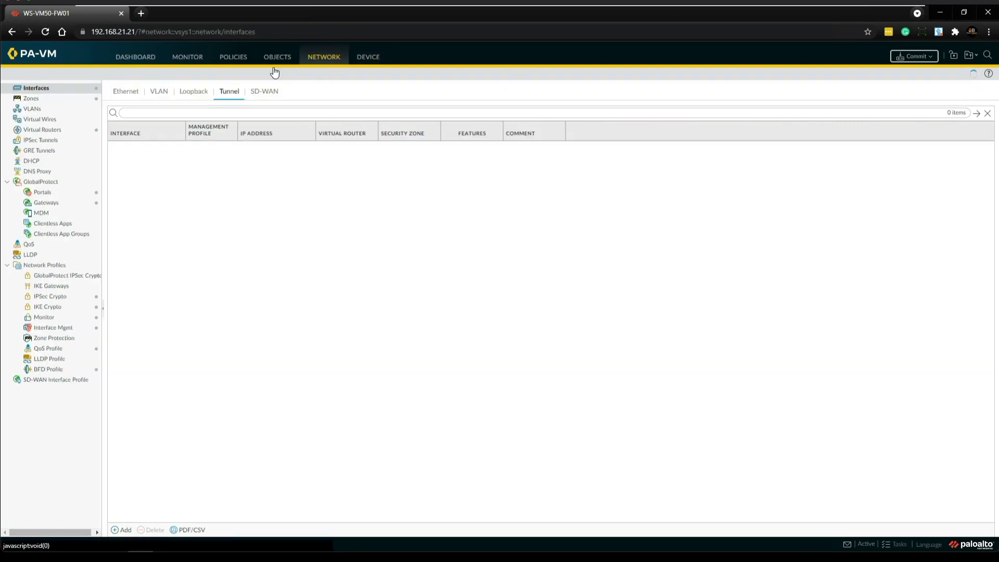
left_click(57, 195)
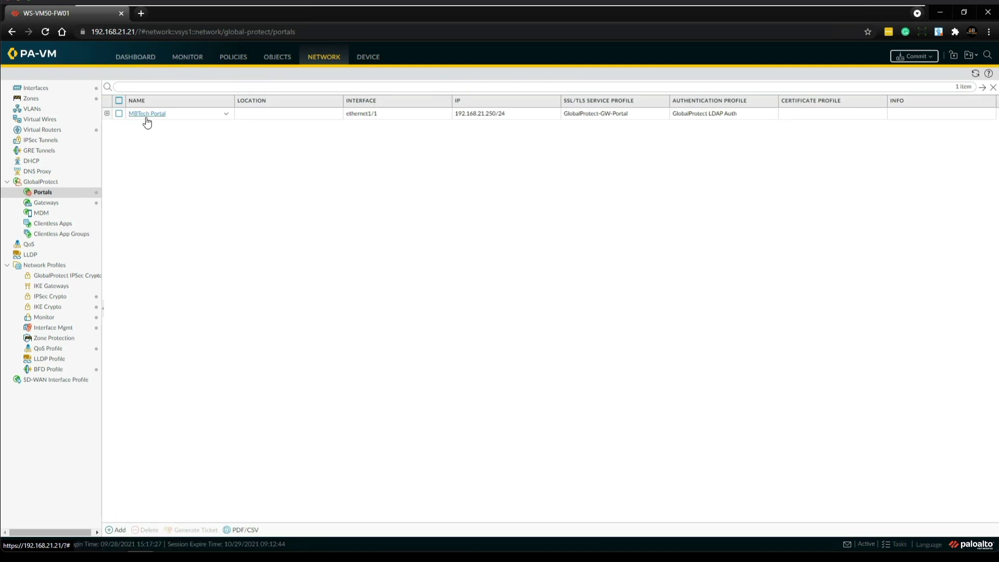
left_click(147, 114)
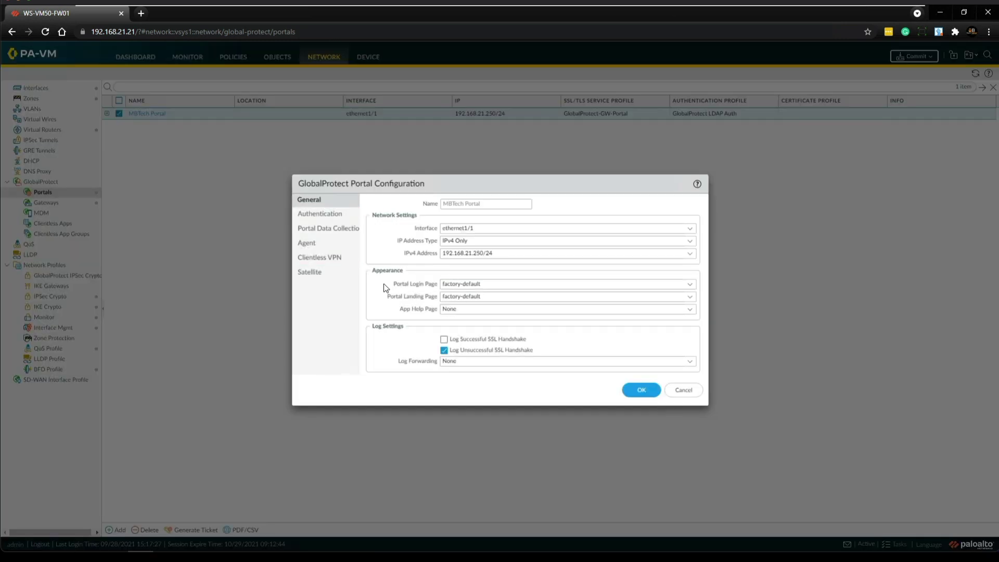
left_click(324, 216)
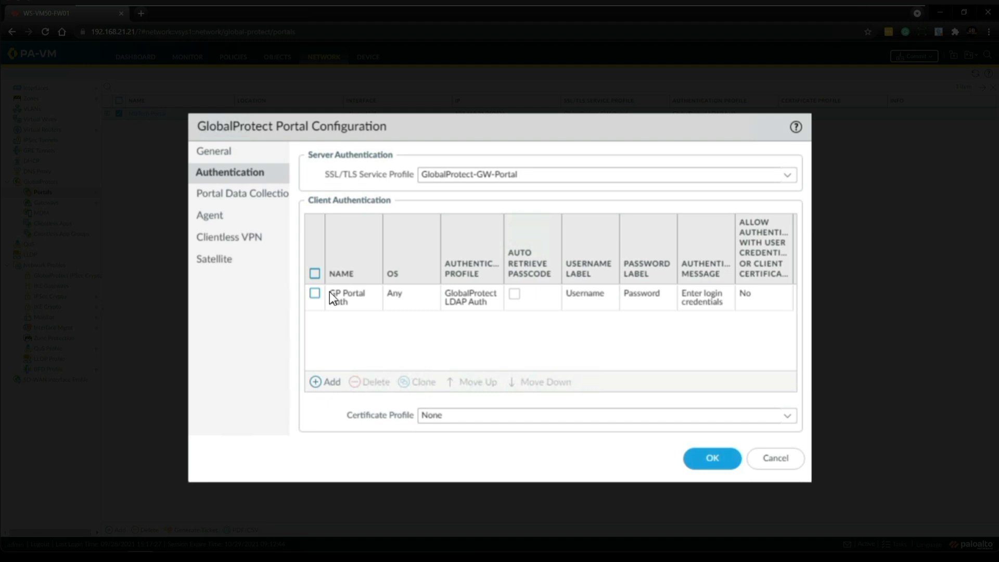
left_click(315, 294)
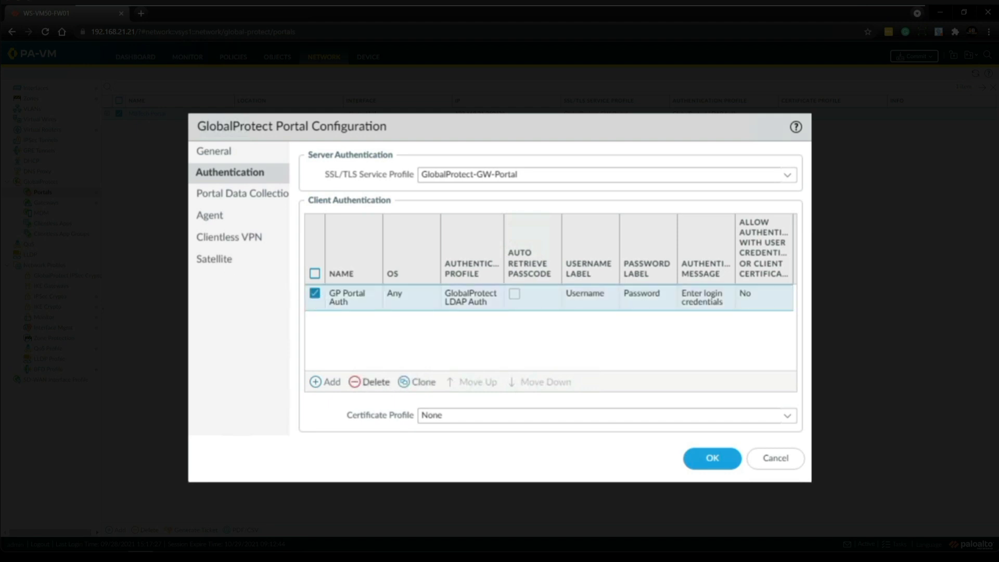
left_click(369, 382)
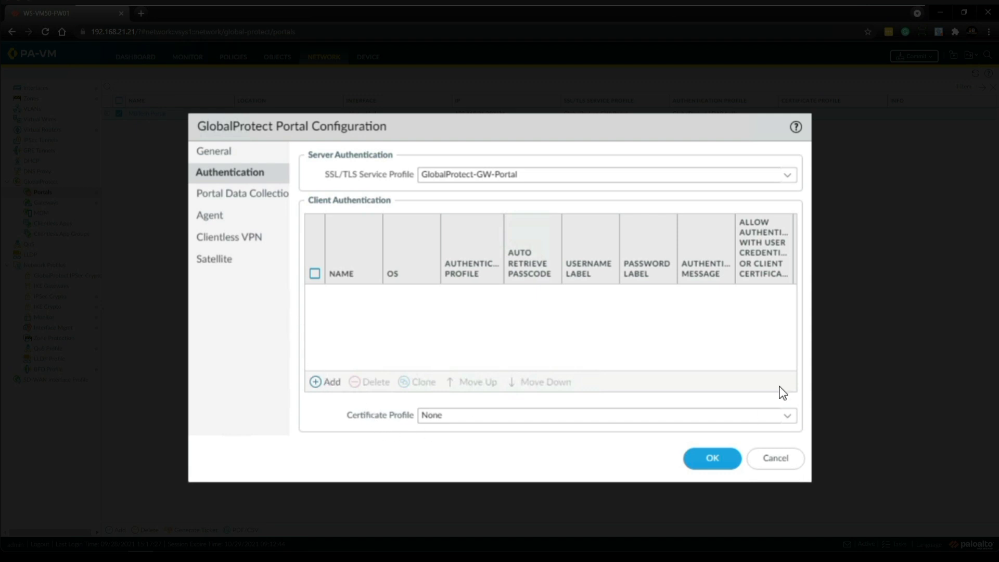
Set MBTech Portal's certificate profile to Client-Cert-Profile and save the portal
left_click(786, 419)
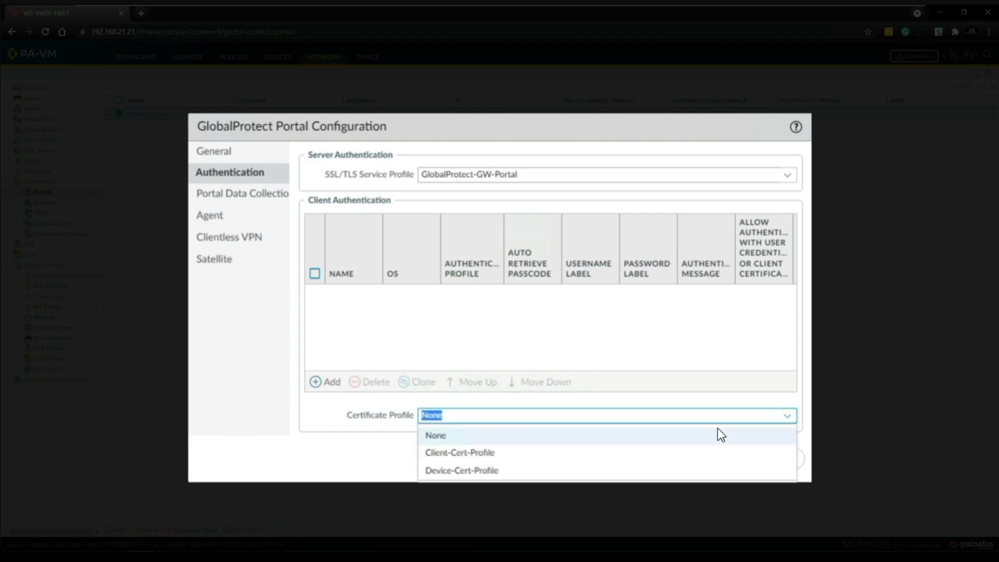
key("Down")
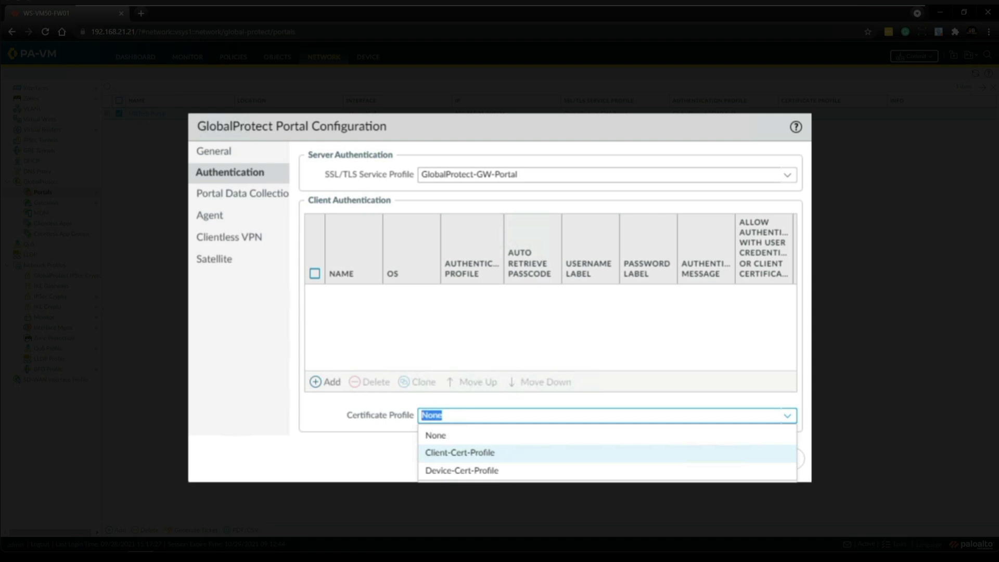
left_click(474, 456)
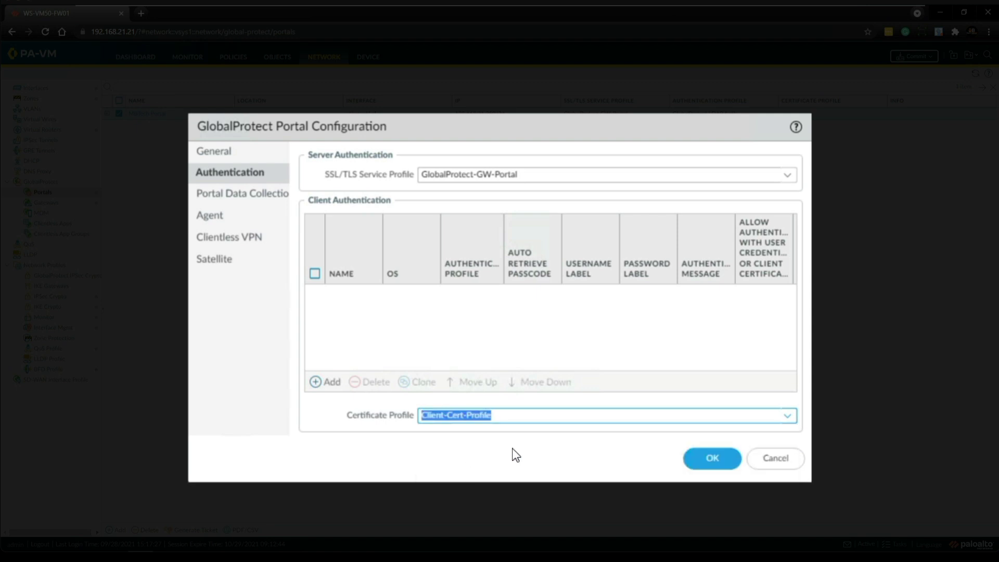
left_click(721, 471)
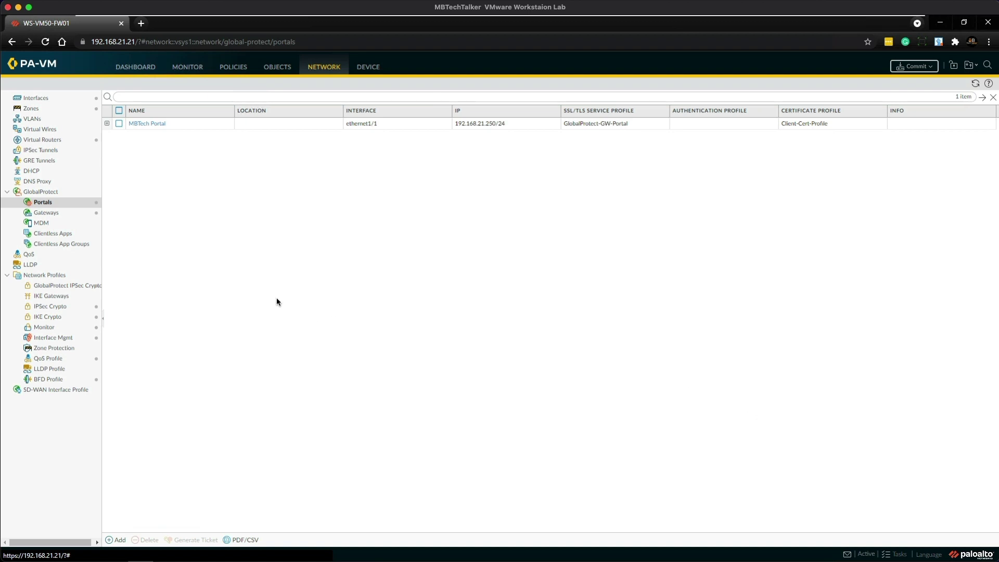
left_click(43, 216)
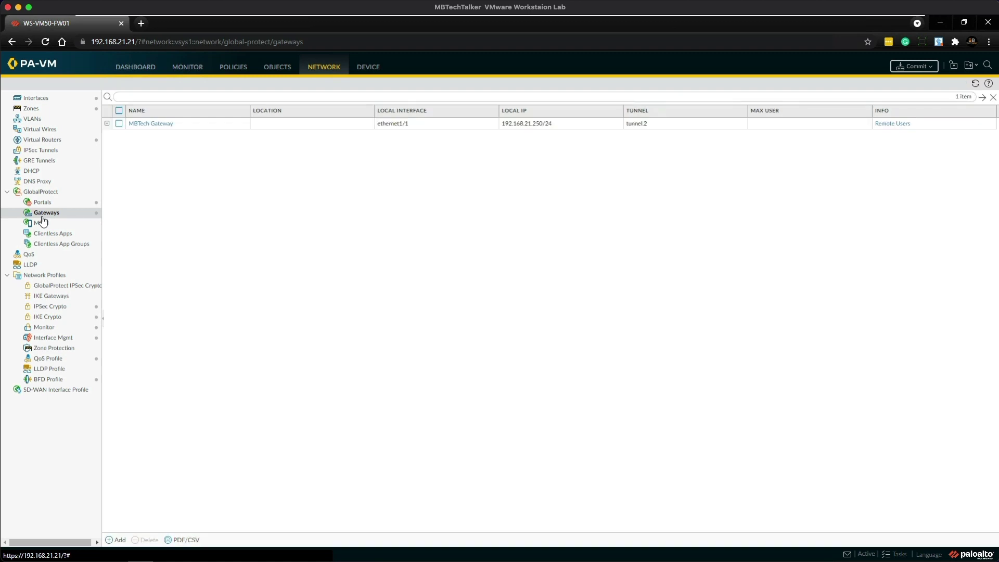
Remove GP Gateway Auth from MBTech Gateway and switch its certificate profile to Client-Cert-Profile
left_click(156, 125)
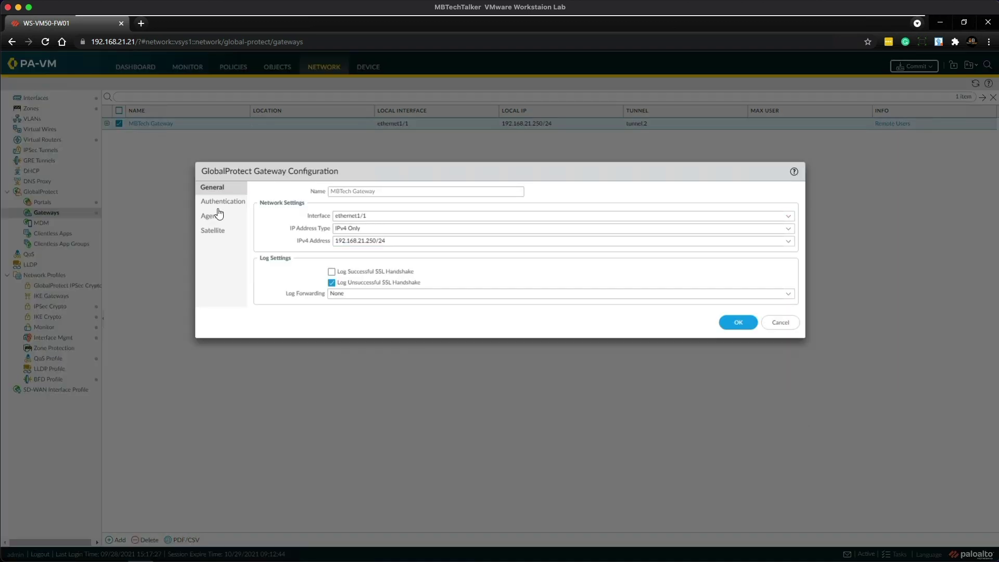
left_click(222, 203)
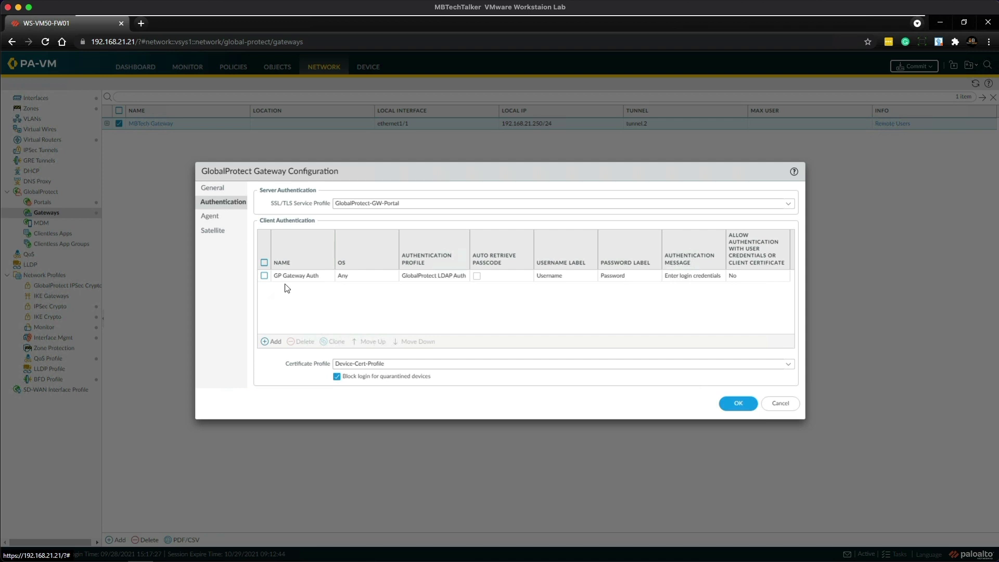
left_click(264, 276)
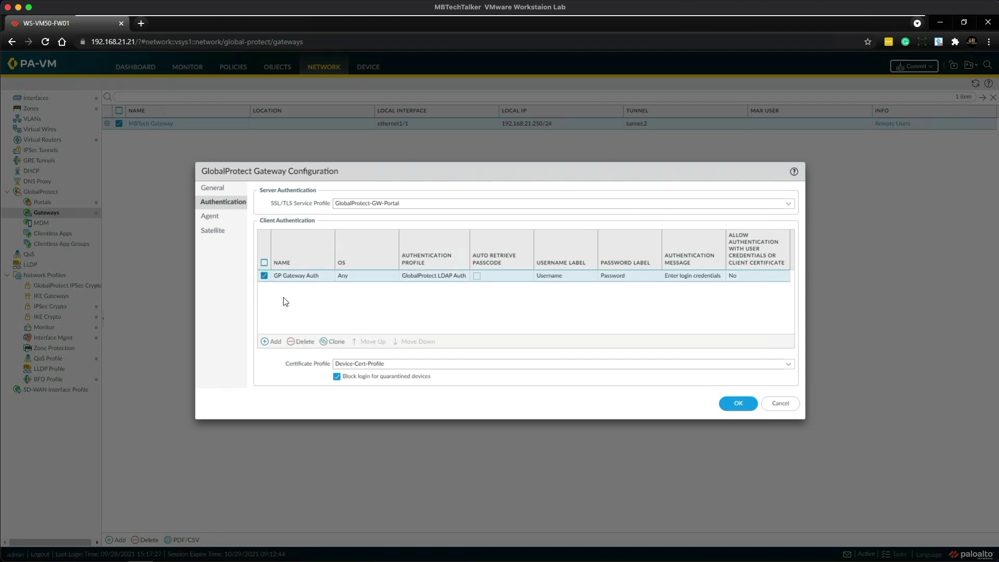
left_click(304, 344)
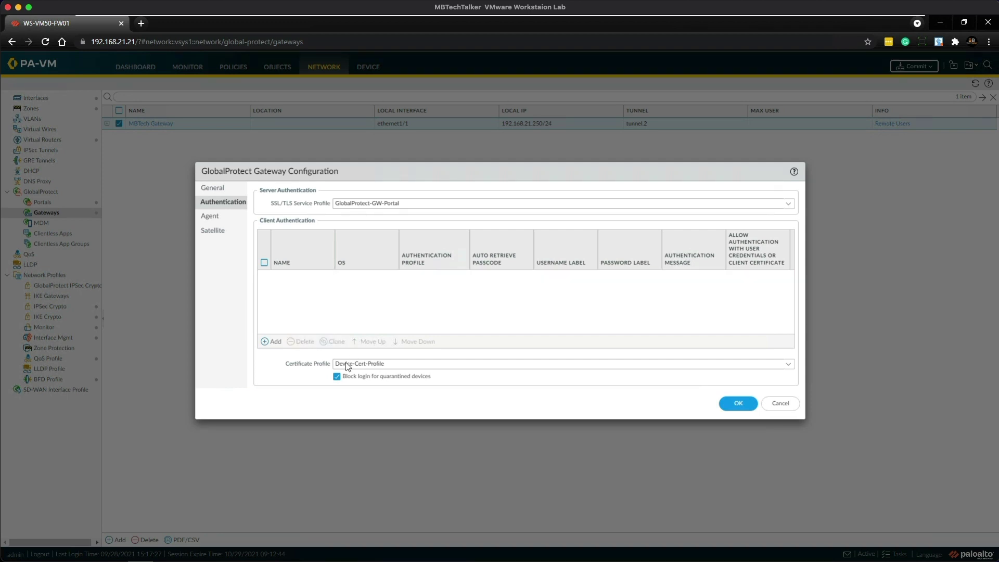
left_click(788, 364)
left_click(431, 389)
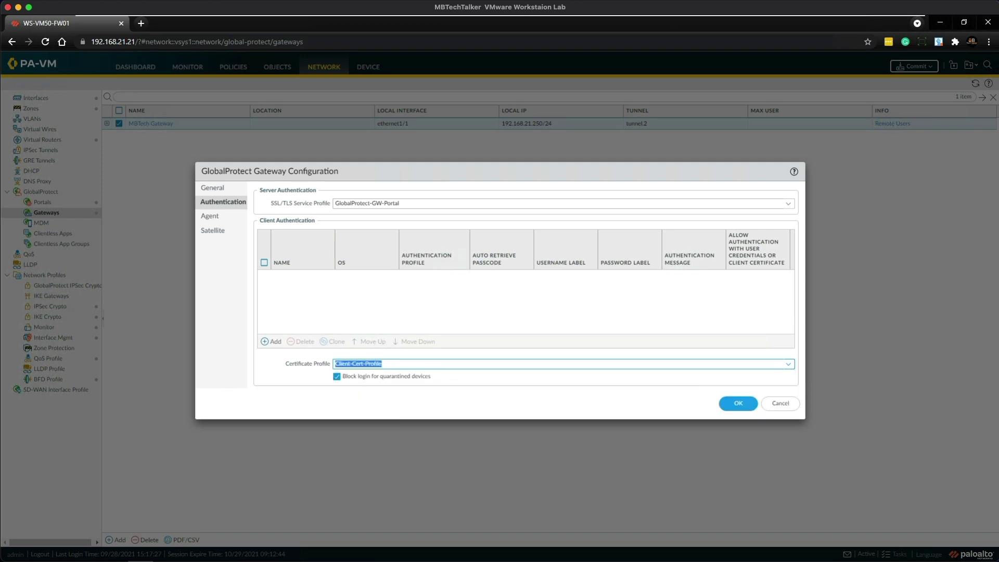
left_click(732, 406)
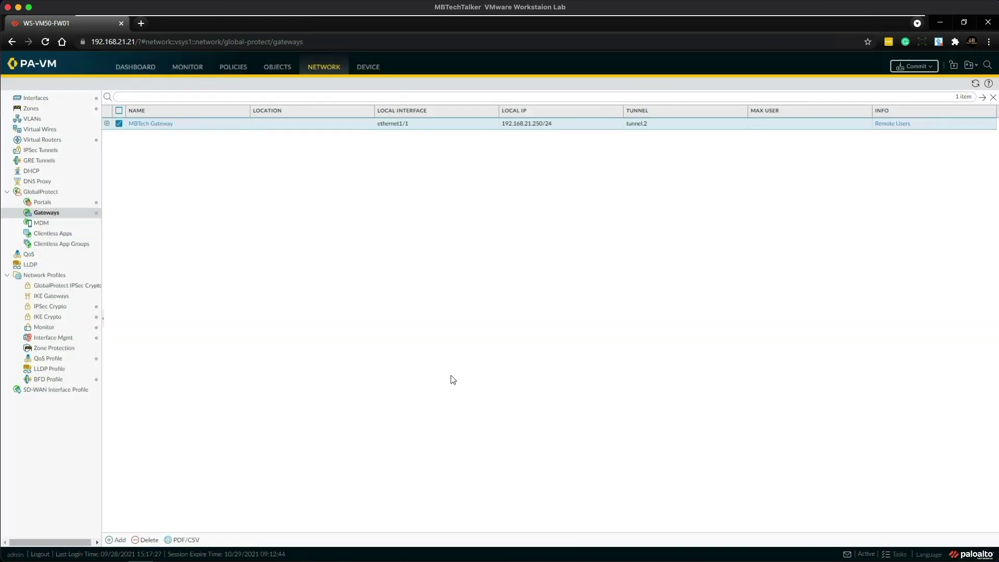
Commit the pending configuration changes to the firewall
left_click(910, 66)
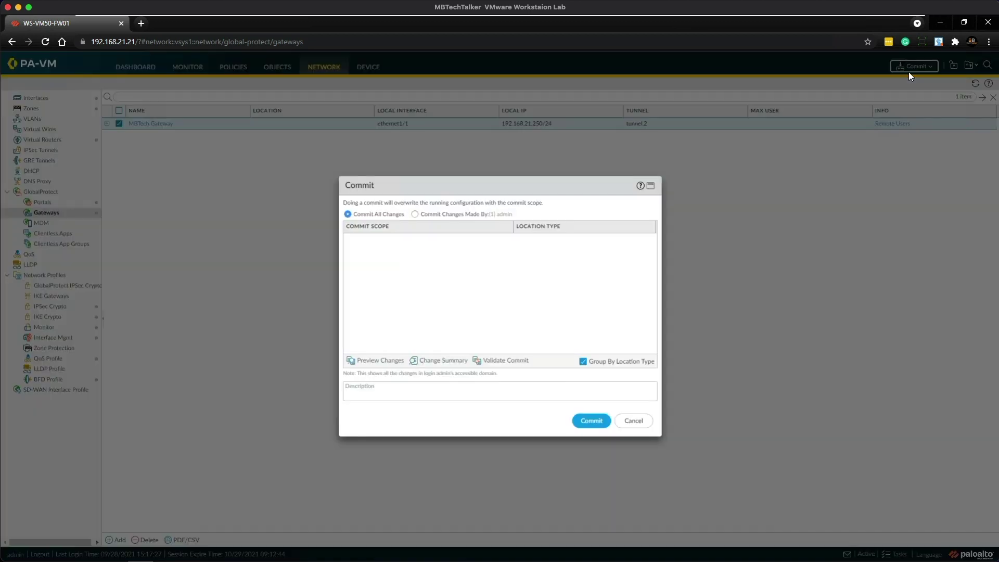
left_click(584, 423)
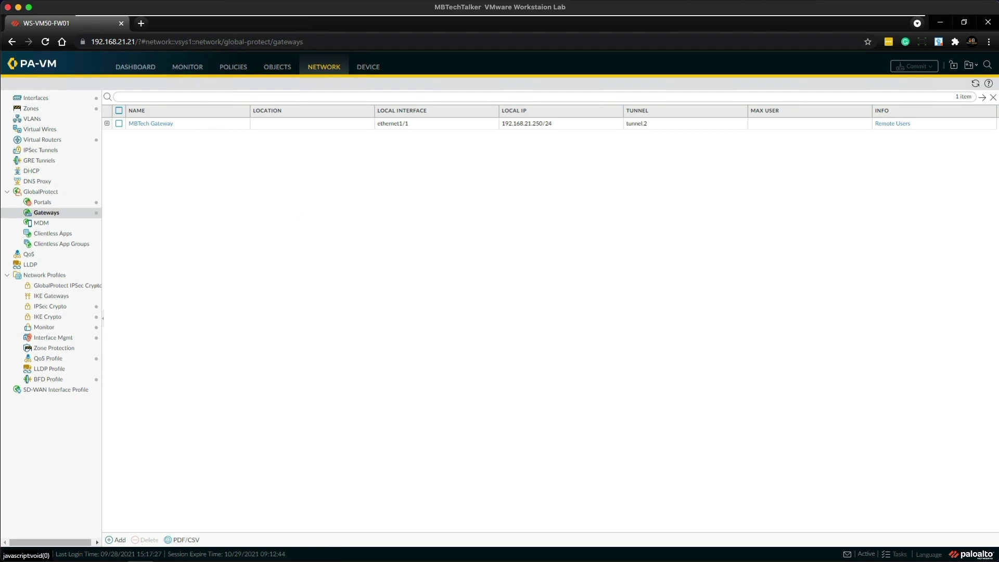
left_click(186, 68)
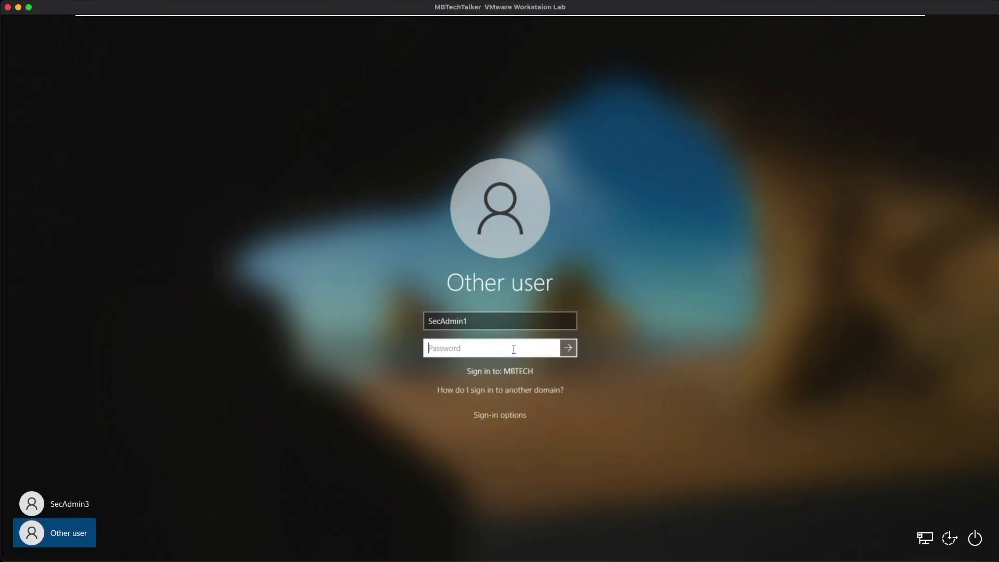
Sign in with the domain user's password and confirm GlobalProtect shows Connected
type("********")
key("Return")
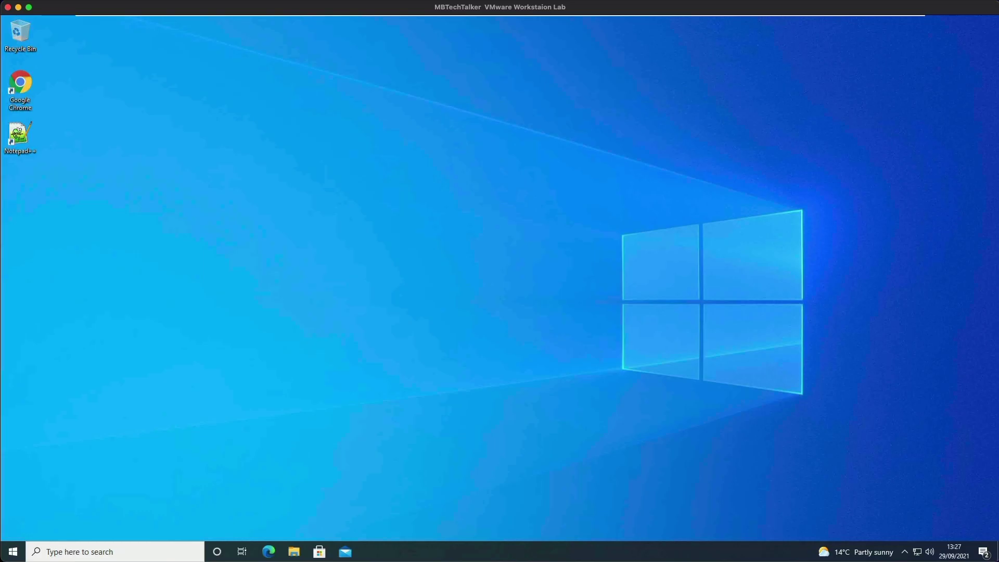
left_click(907, 550)
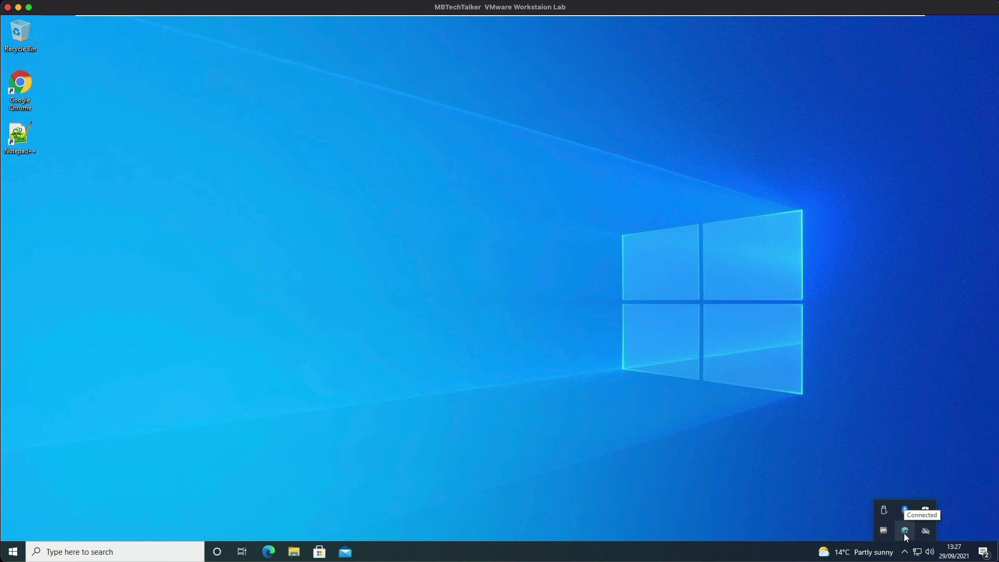
left_click(905, 531)
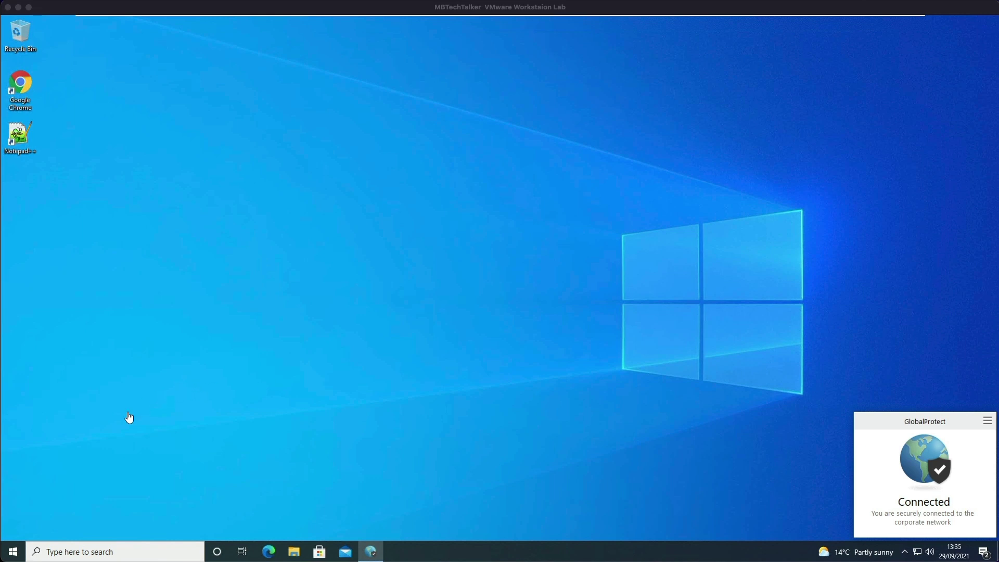
Launch mmc and add the Certificates snap-in for My user account
left_click(17, 551)
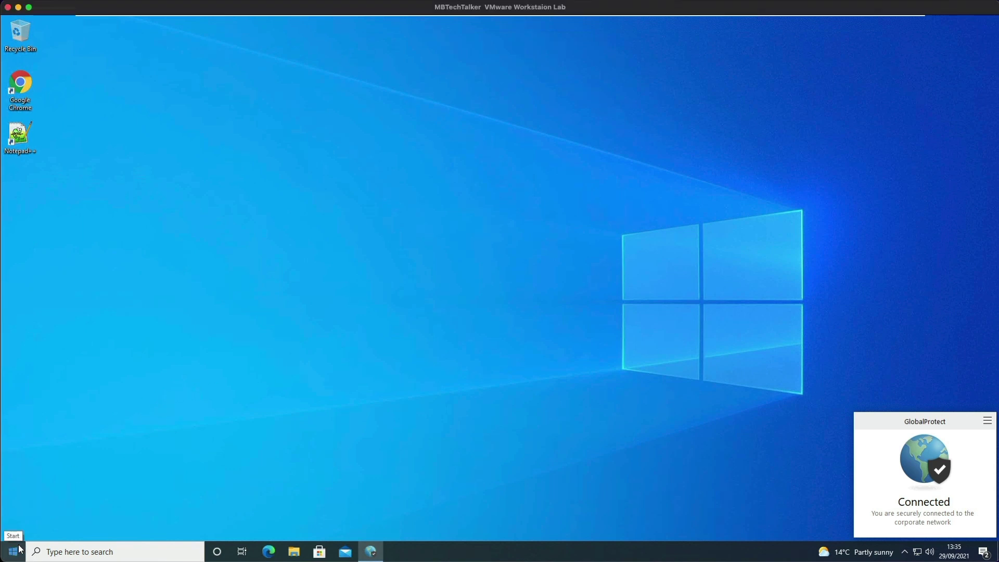
key("super+r")
key("Return")
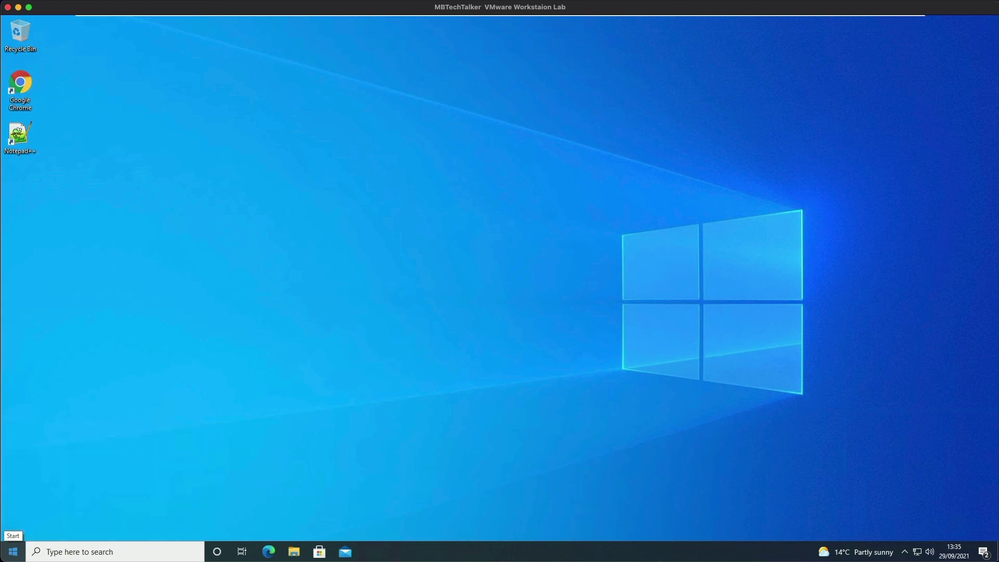
left_click(455, 352)
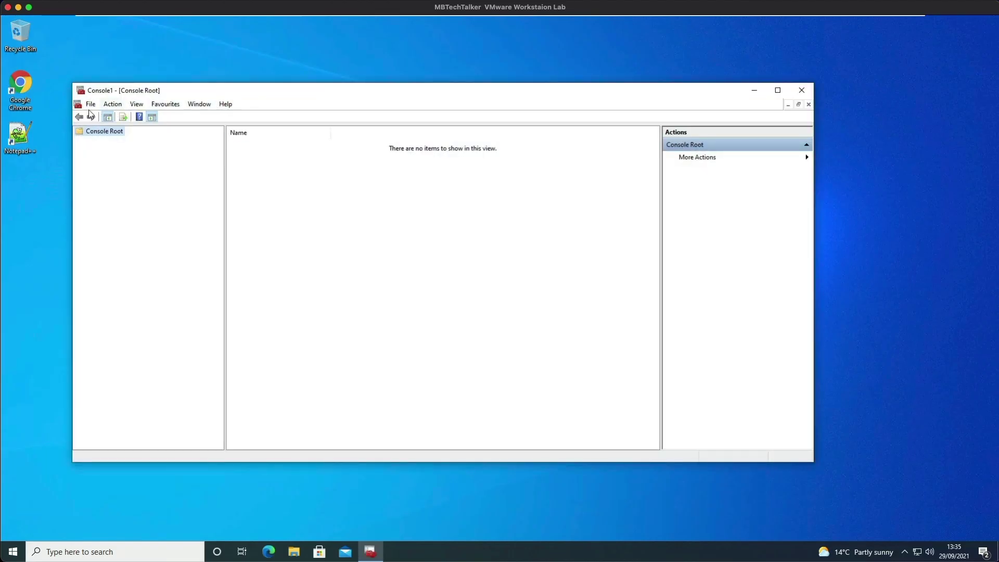
left_click(90, 104)
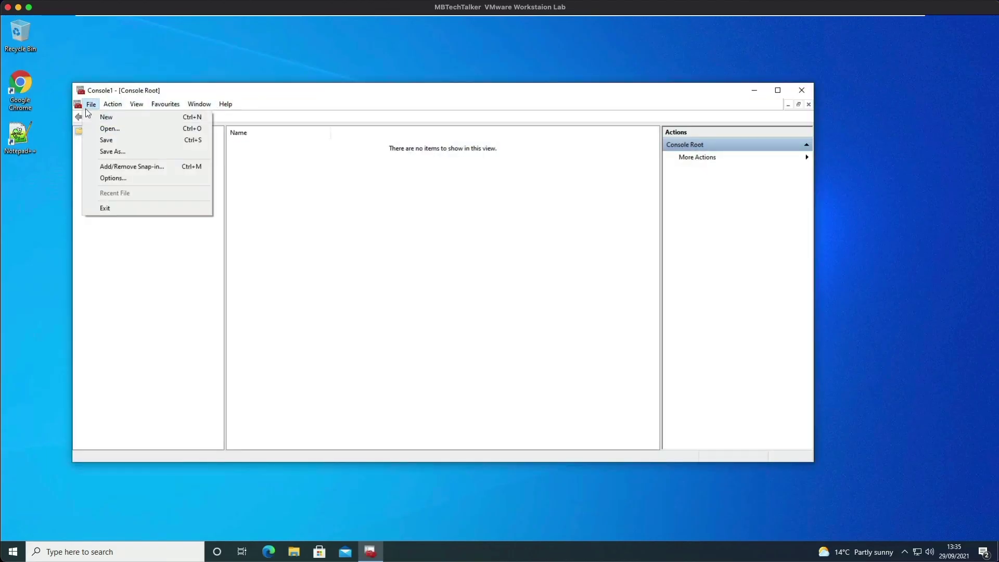
left_click(140, 165)
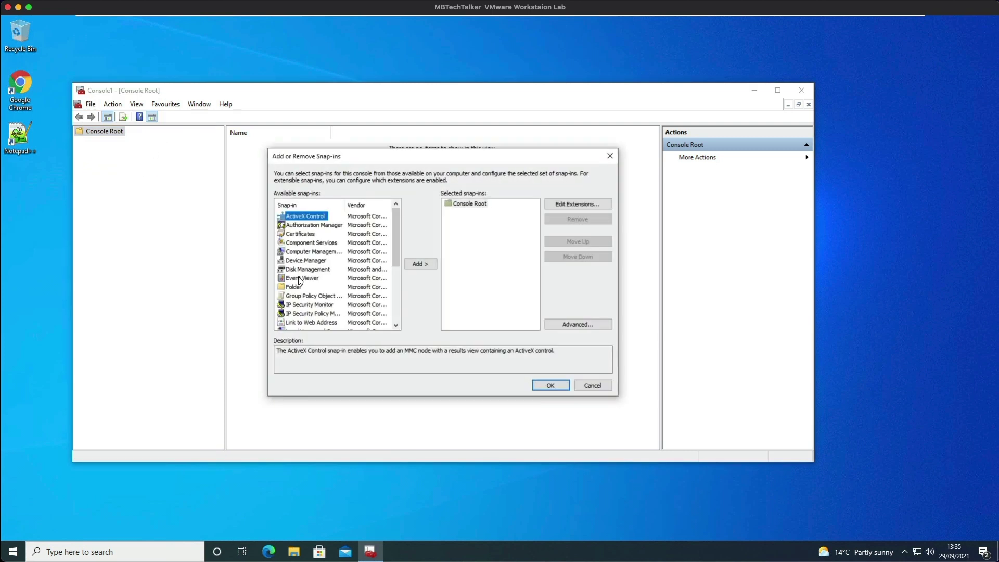
left_click(305, 235)
left_click(421, 263)
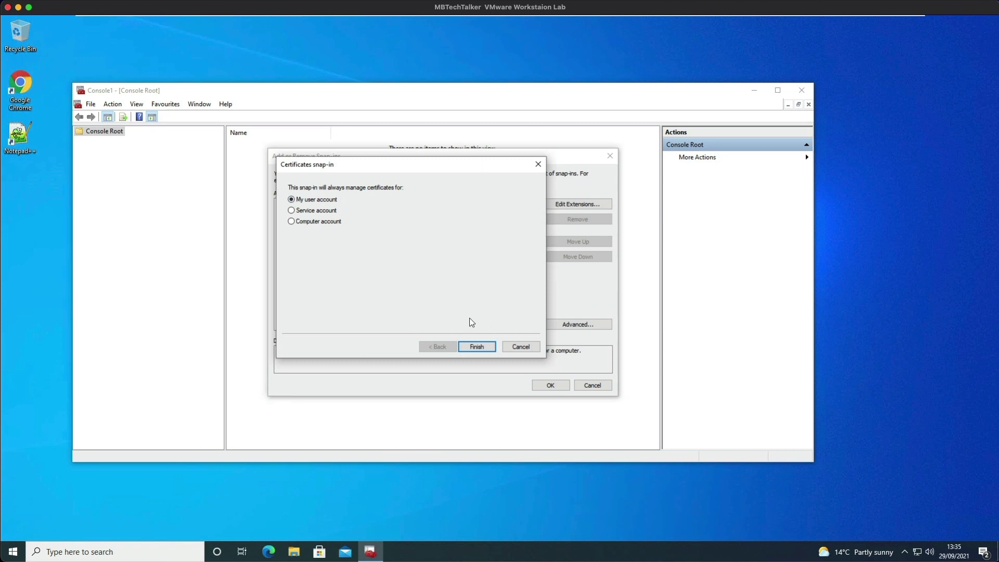
left_click(477, 347)
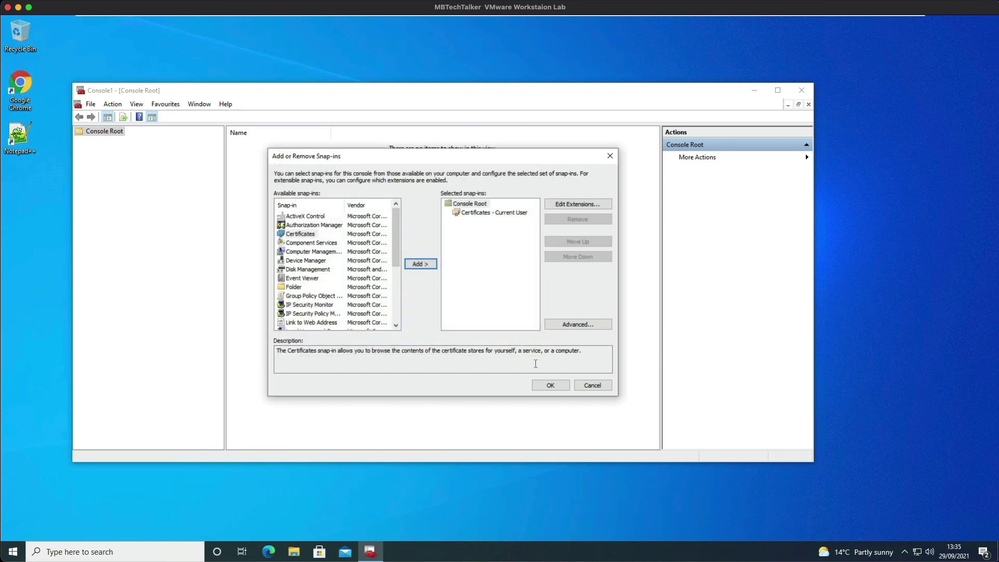
left_click(550, 386)
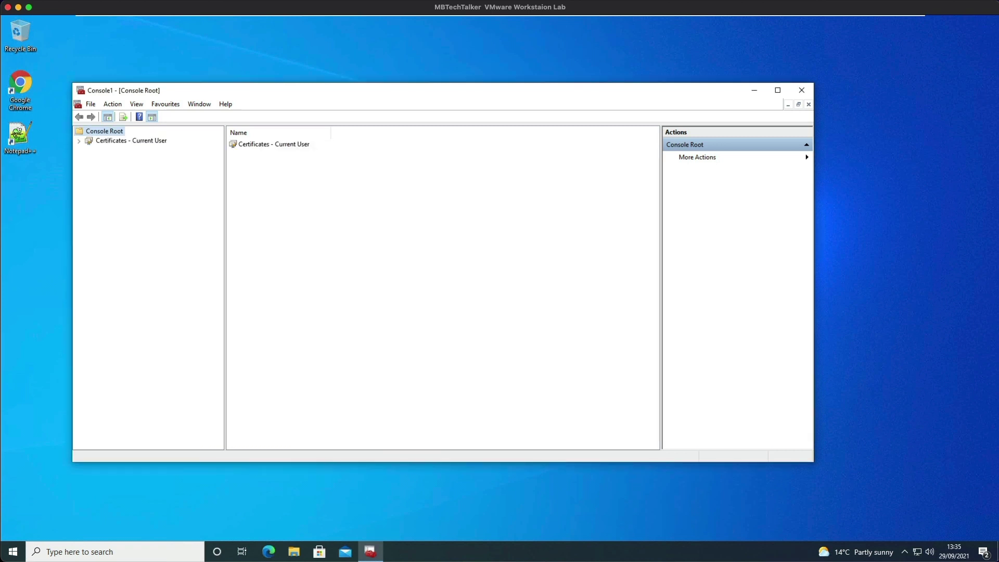
Open Personal > Certificates and select the user's certificate issued by mbtech-WS-LAB-ROOTCA
left_click(80, 142)
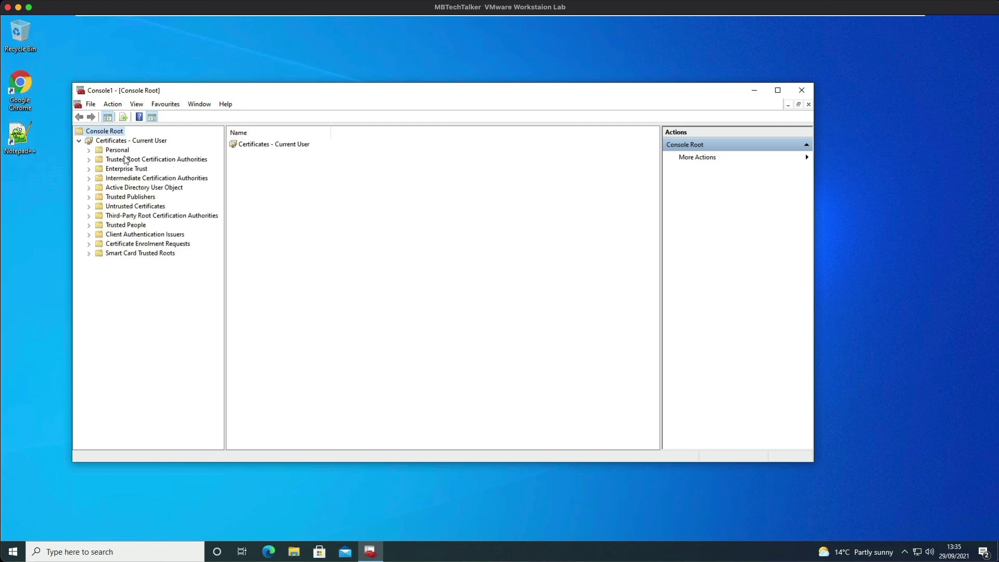
left_click(89, 151)
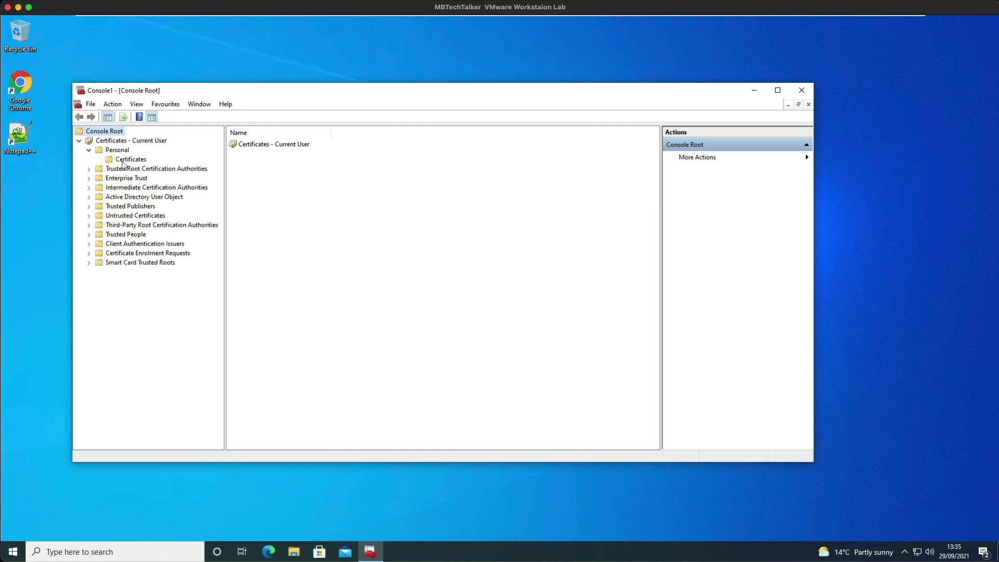
left_click(123, 161)
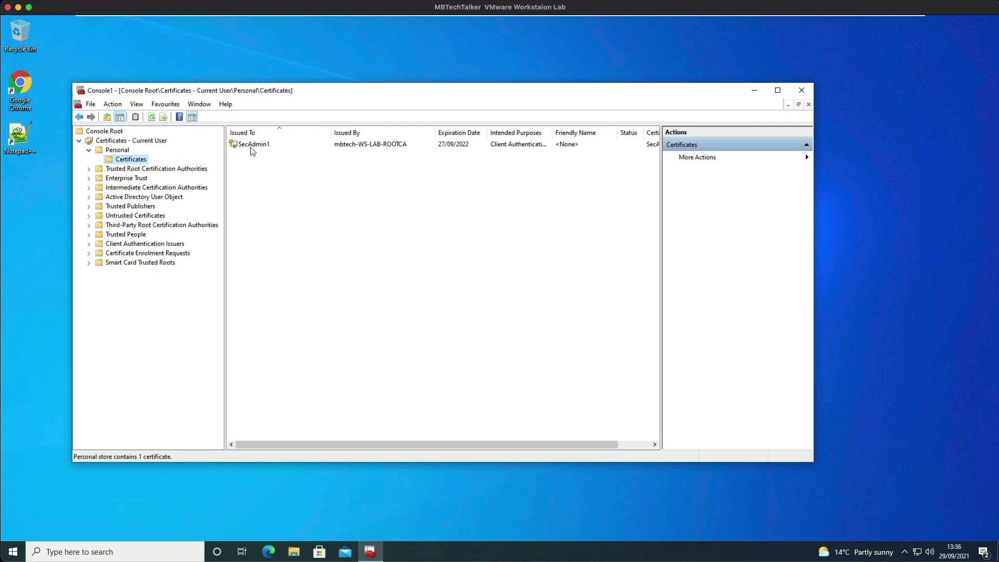
left_click(252, 148)
Open the certificate's Details and highlight the CN line of its Subject field
double_click(252, 150)
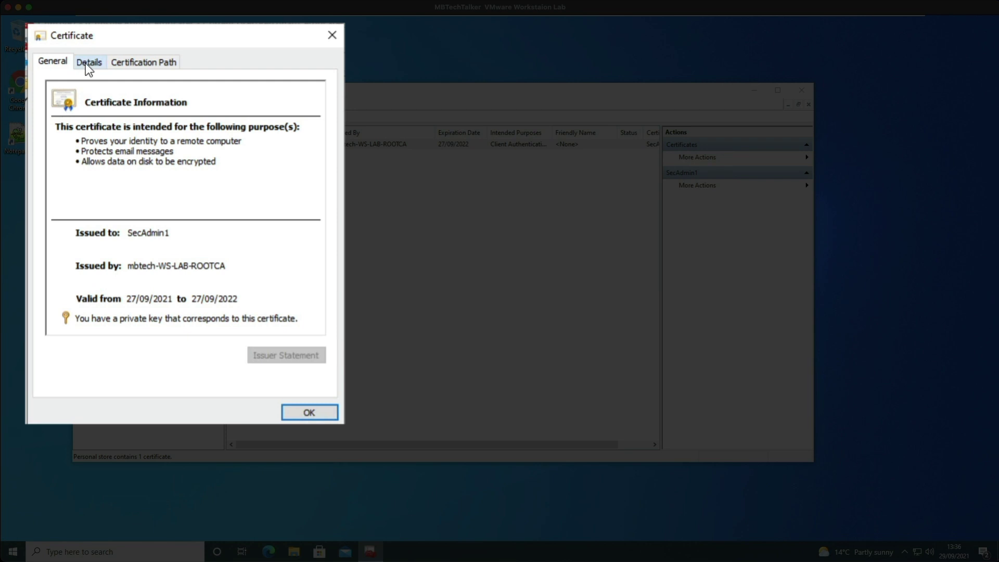
left_click(88, 64)
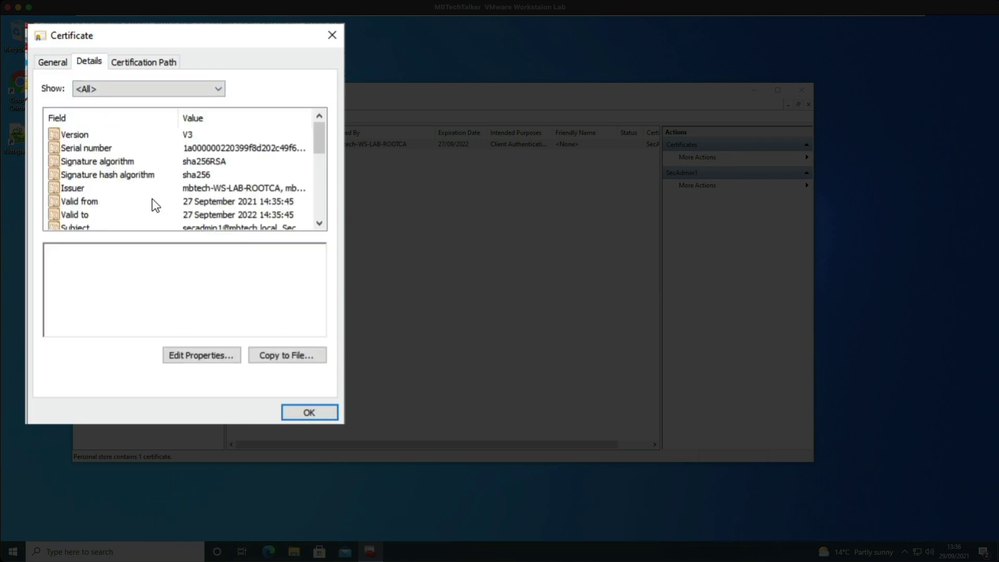
left_click_drag(316, 150, 320, 159)
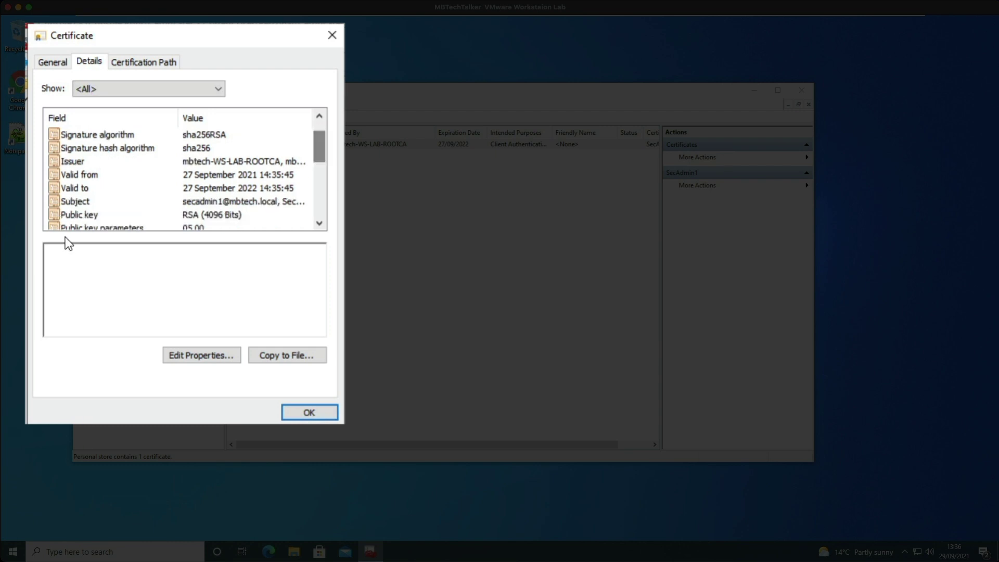
left_click(80, 206)
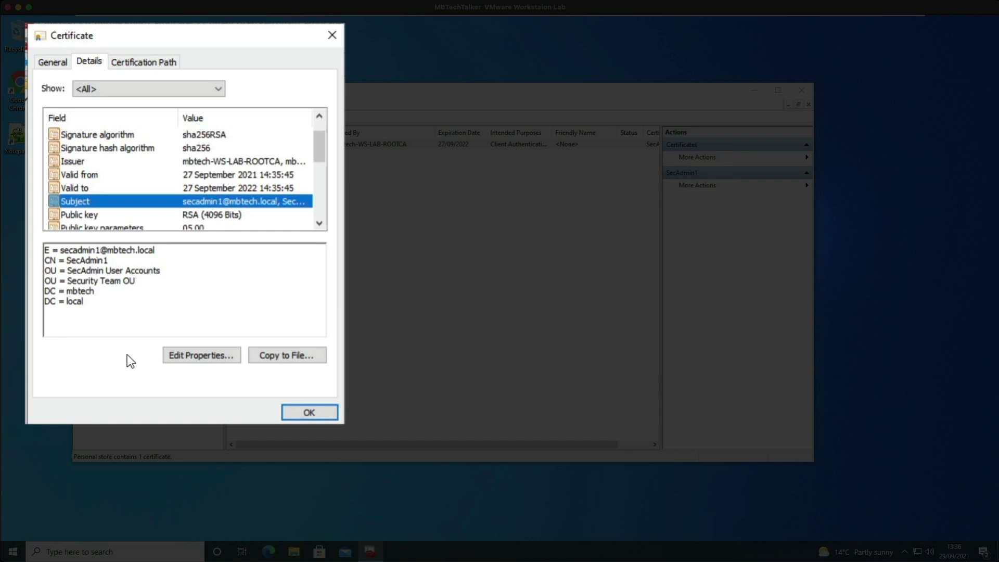
left_click_drag(108, 260, 38, 261)
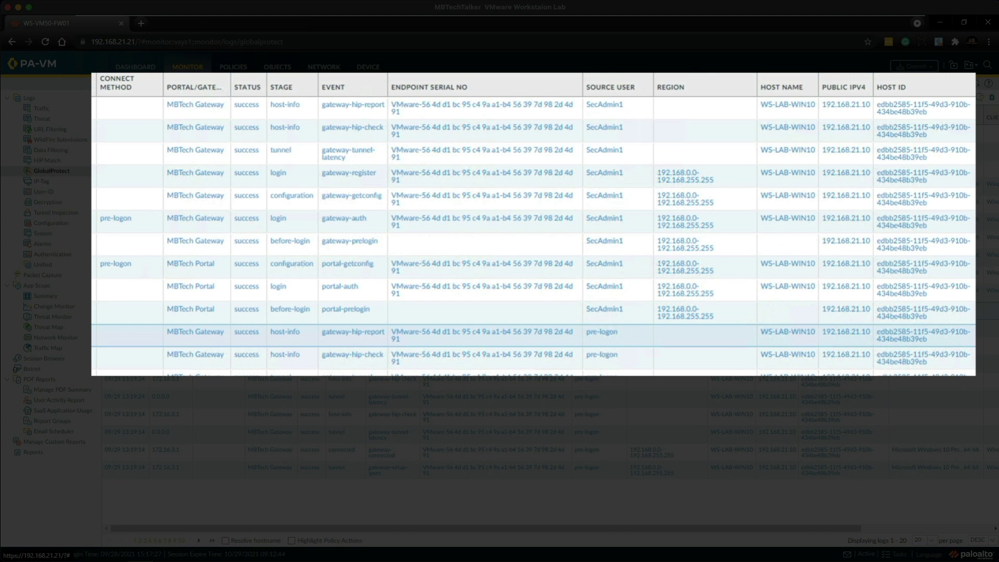
Scroll the GlobalProtect logs to check the Certificate auth method on portal and gateway logins
left_click_drag(637, 526, 805, 513)
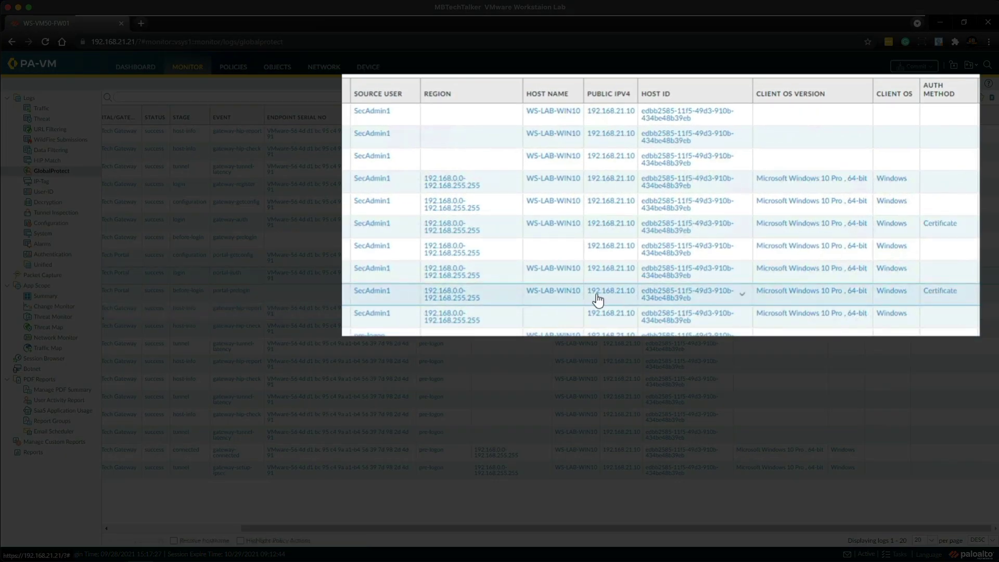
scroll(376, 309, "left", 5)
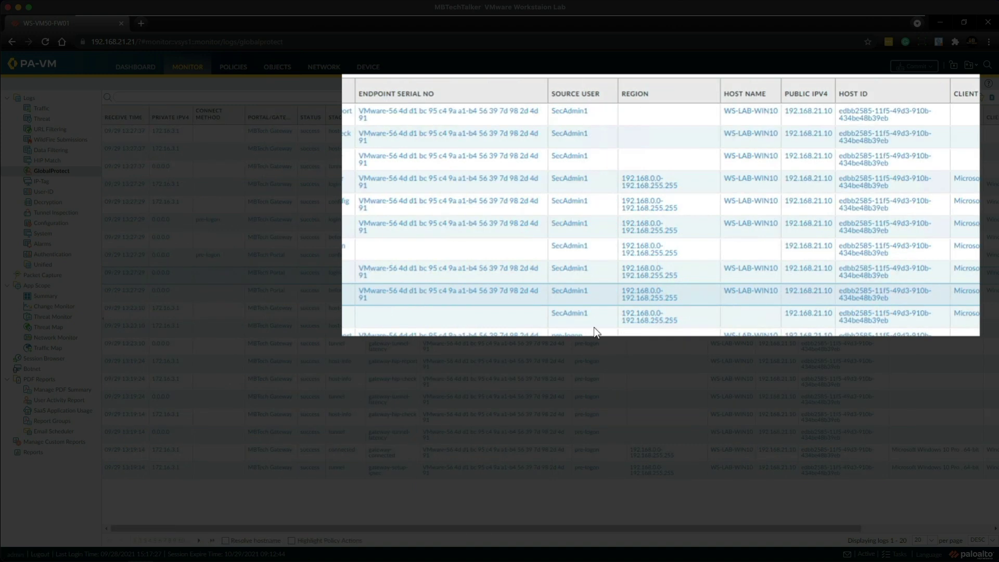